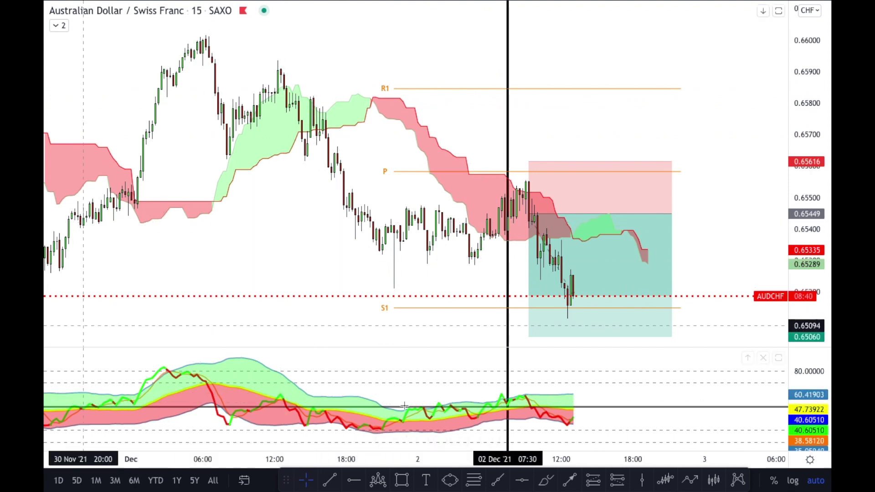
Review the Ichimoku indicator's length, line style and timeframe visibility settings, keeping them as they are
{"action": "left_click", "coordinate": [59, 25]}
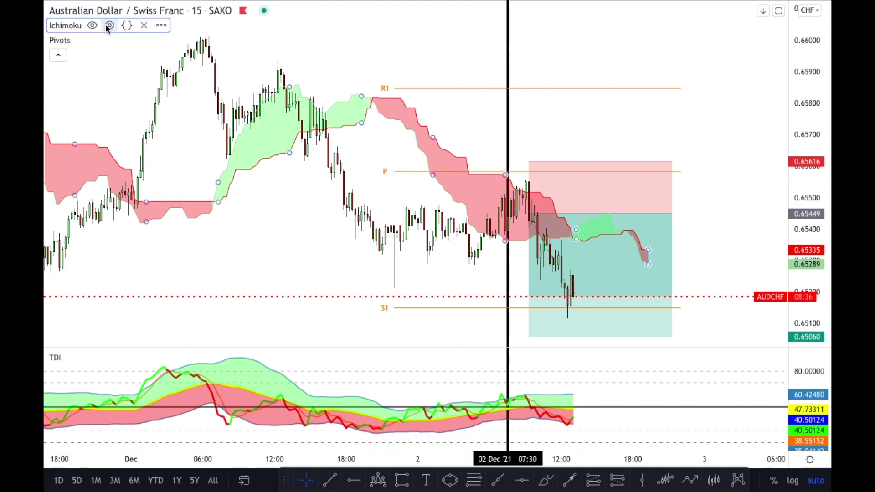
{"action": "left_click", "coordinate": [107, 25]}
{"action": "left_click", "coordinate": [322, 132]}
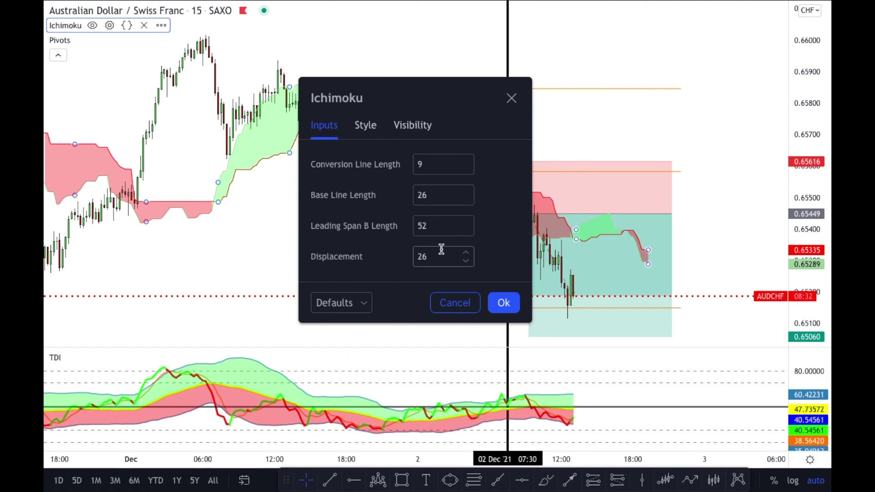
{"action": "left_click", "coordinate": [368, 128]}
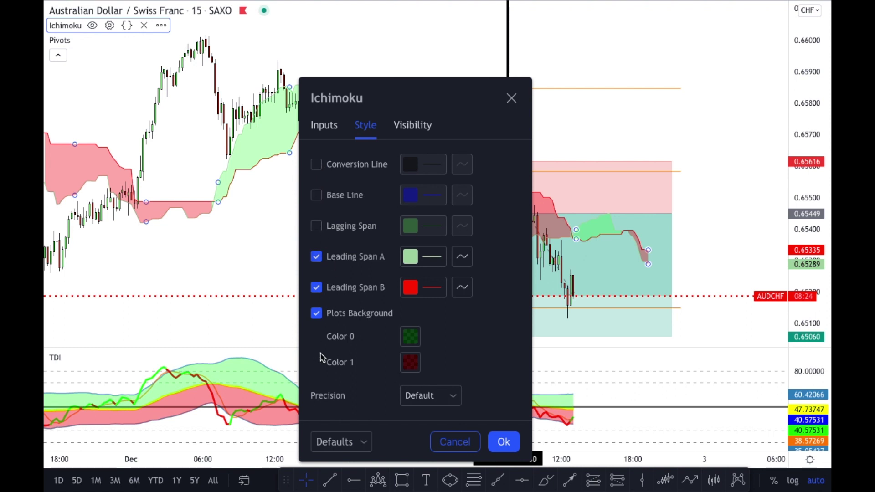
{"action": "left_click", "coordinate": [404, 130]}
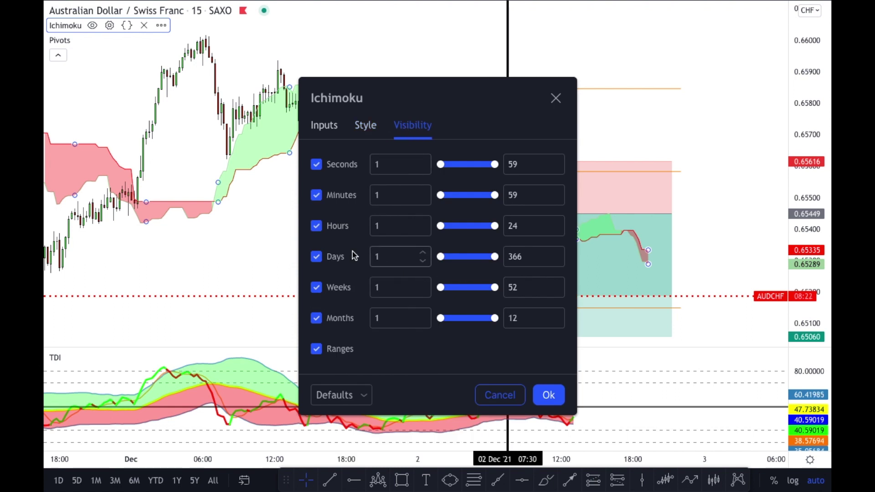
{"action": "left_click", "coordinate": [549, 394]}
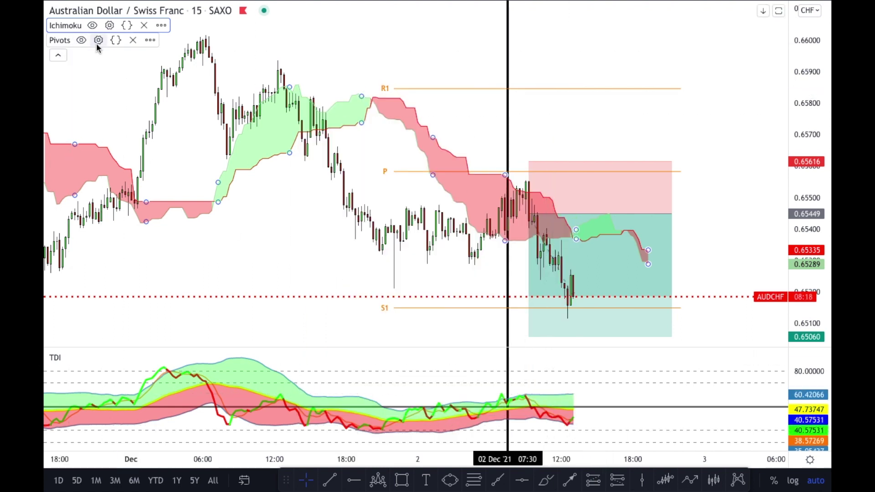
Set the Pivots indicator's number of pivots back to 30
{"action": "left_click", "coordinate": [98, 41]}
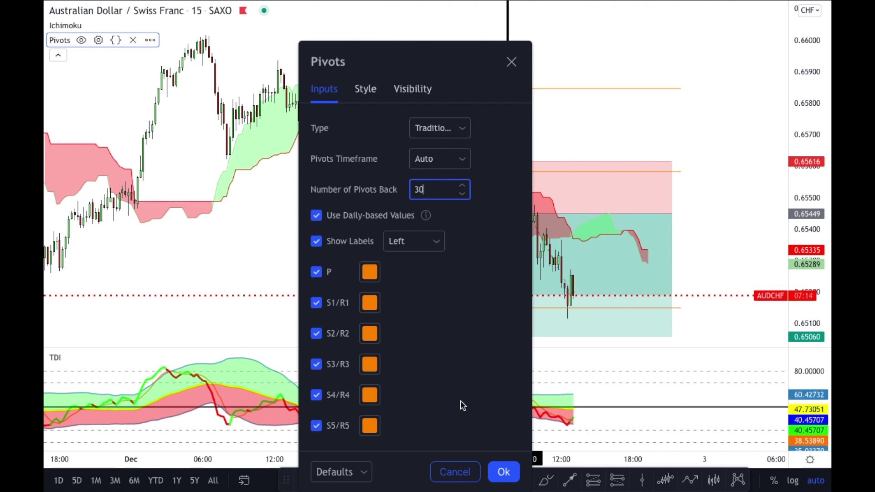
{"action": "left_click", "coordinate": [503, 472]}
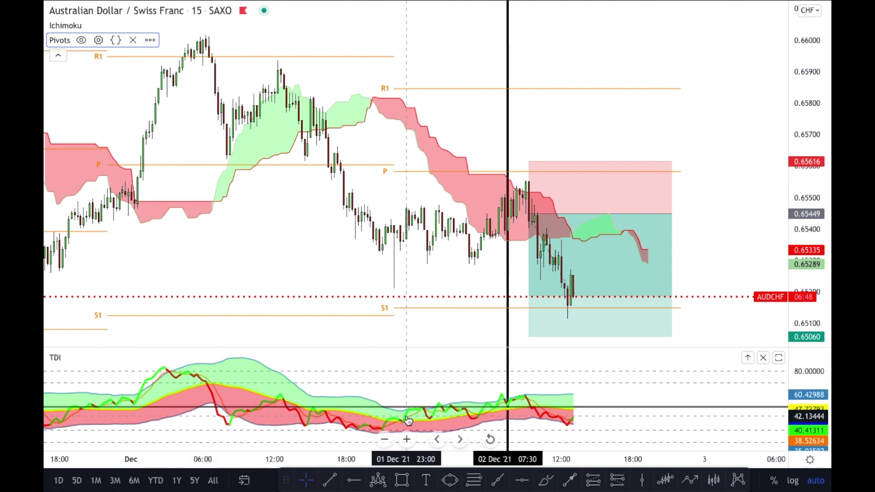
Review the TDI indicator's period inputs and its line, level and background style settings
{"action": "left_click", "coordinate": [88, 358]}
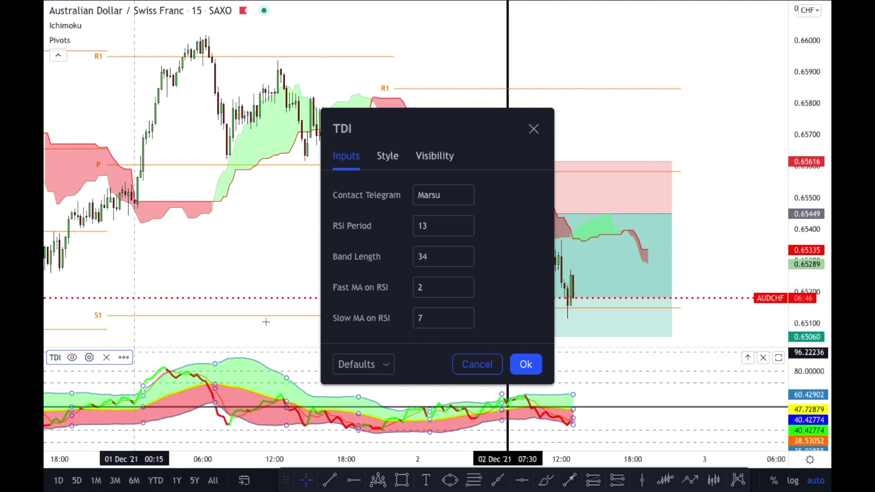
{"action": "left_click", "coordinate": [391, 158]}
{"action": "scroll", "coordinate": [468, 236], "scroll_direction": "down", "scroll_amount": 5}
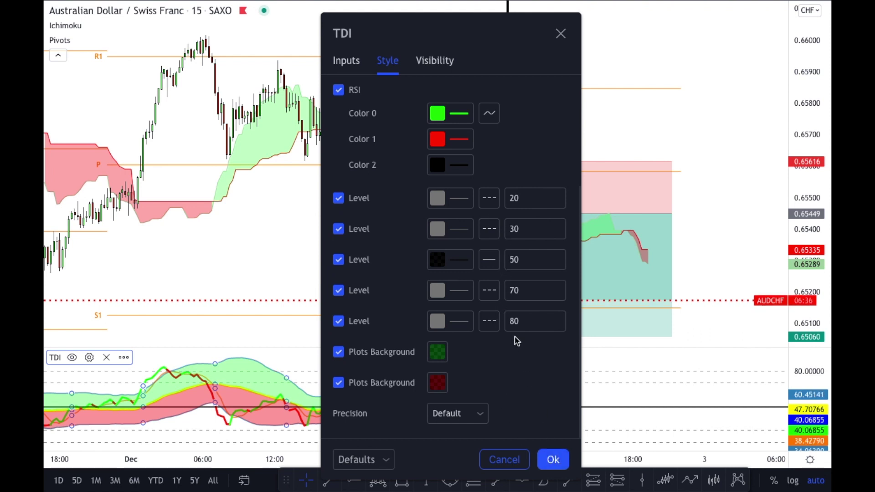
{"action": "left_click", "coordinate": [553, 459]}
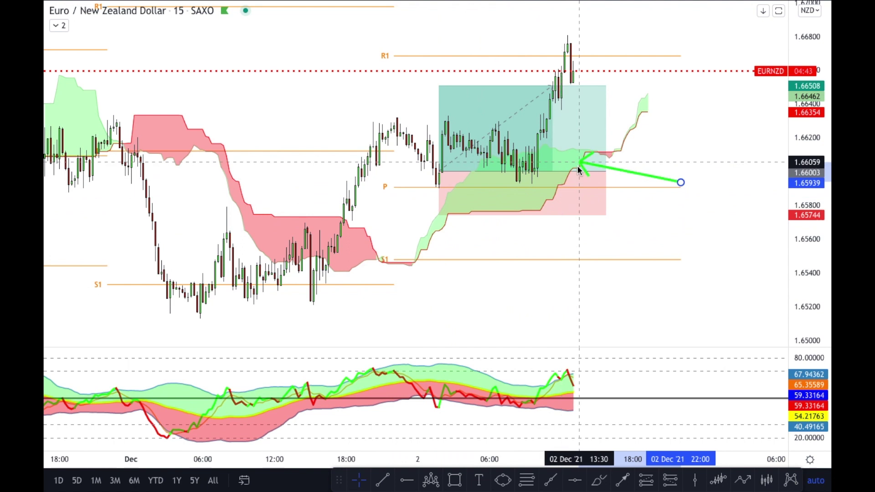
Place the green arrow's head below the long position on the EUR/NZD chart and enlarge the TDI pane to the full chart area
{"action": "left_click", "coordinate": [529, 250]}
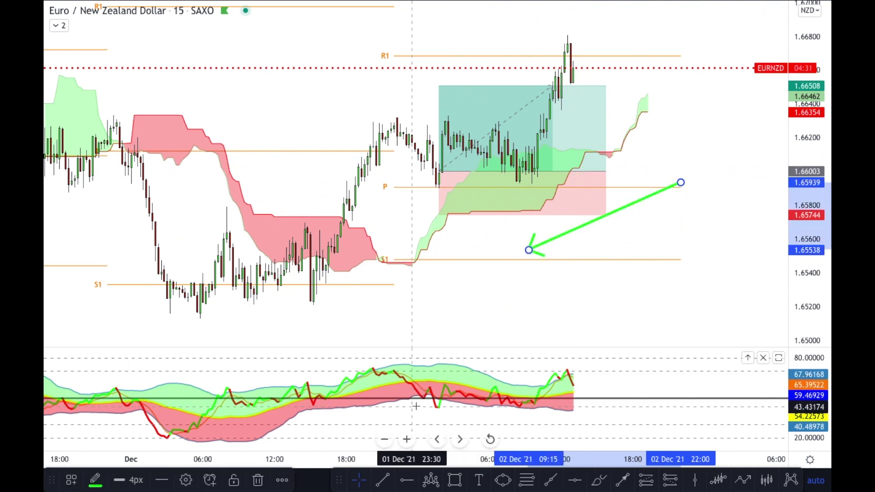
{"action": "left_click", "coordinate": [778, 358]}
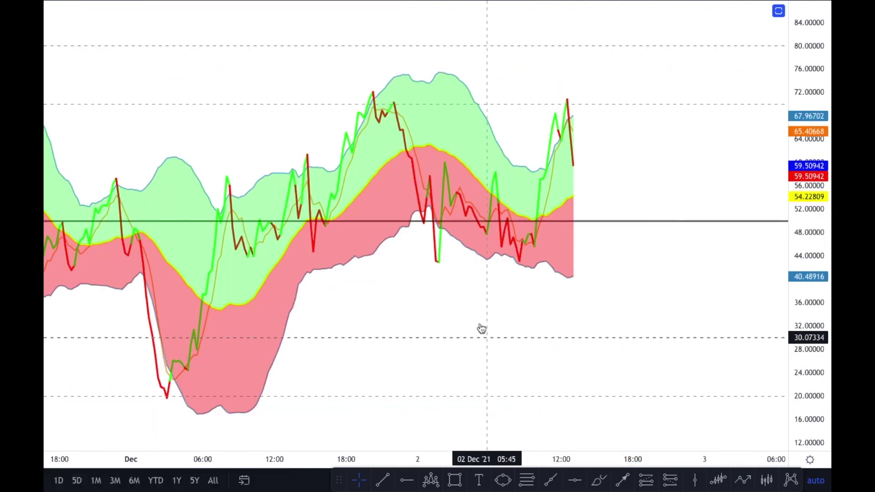
{"action": "scroll", "coordinate": [476, 314], "scroll_direction": "up", "scroll_amount": 2}
{"action": "scroll", "coordinate": [476, 315], "scroll_direction": "down", "scroll_amount": 3}
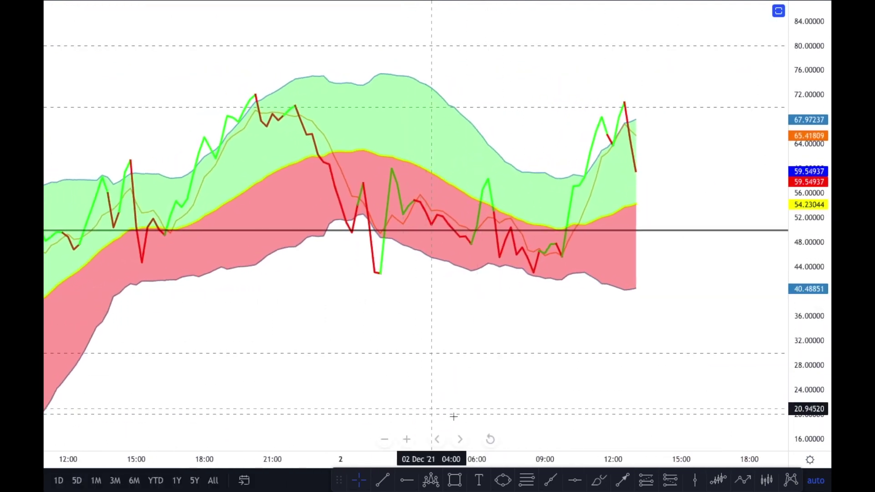
Draw an arrow in the enlarged TDI pane, starting near the 33 level, to point out the RSI line's drop into the lower band
{"action": "left_click", "coordinate": [622, 480]}
{"action": "left_click", "coordinate": [613, 333]}
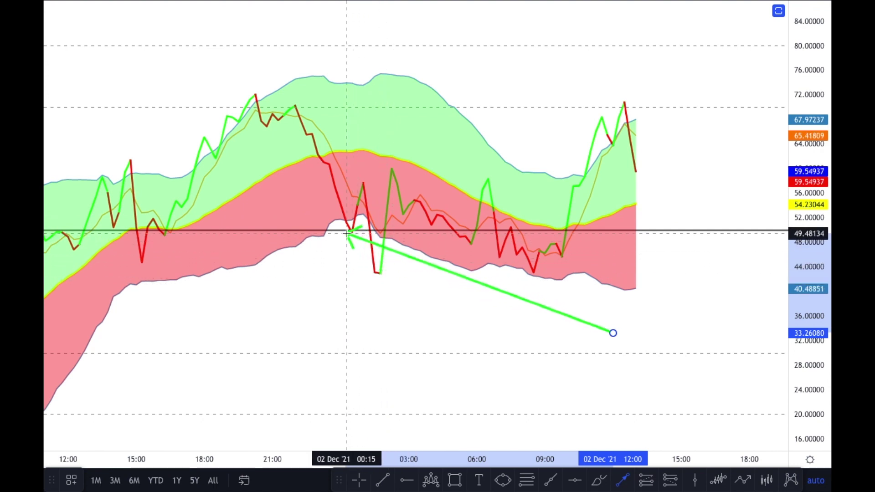
{"action": "left_click", "coordinate": [308, 224]}
{"action": "left_click_drag", "start_coordinate": [308, 224], "coordinate": [381, 243]}
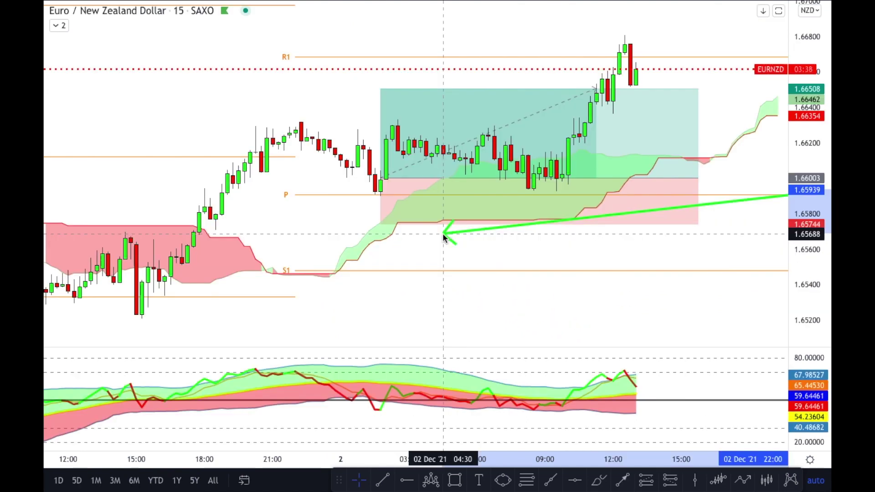
Point the EUR/NZD arrow at the cloud's turn near the S1 pivot and at the long position's entry area
{"action": "left_click_drag", "start_coordinate": [443, 234], "coordinate": [294, 269]}
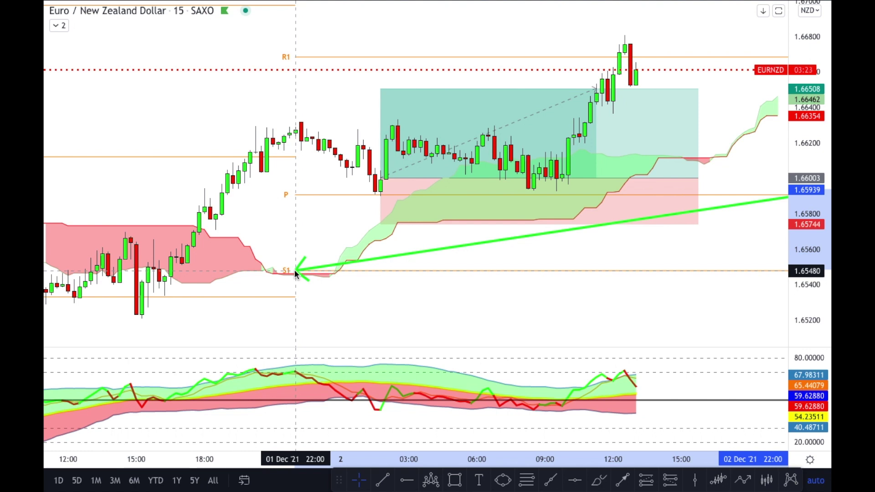
{"action": "mouse_move", "coordinate": [293, 268]}
{"action": "left_mouse_down"}
{"action": "mouse_move", "coordinate": [390, 269]}
{"action": "mouse_move", "coordinate": [533, 250]}
{"action": "mouse_move", "coordinate": [595, 269]}
{"action": "mouse_move", "coordinate": [546, 246]}
{"action": "mouse_move", "coordinate": [353, 200]}
{"action": "mouse_move", "coordinate": [332, 256]}
{"action": "mouse_move", "coordinate": [527, 178]}
{"action": "mouse_move", "coordinate": [318, 190]}
{"action": "mouse_move", "coordinate": [412, 197]}
{"action": "left_mouse_up"}
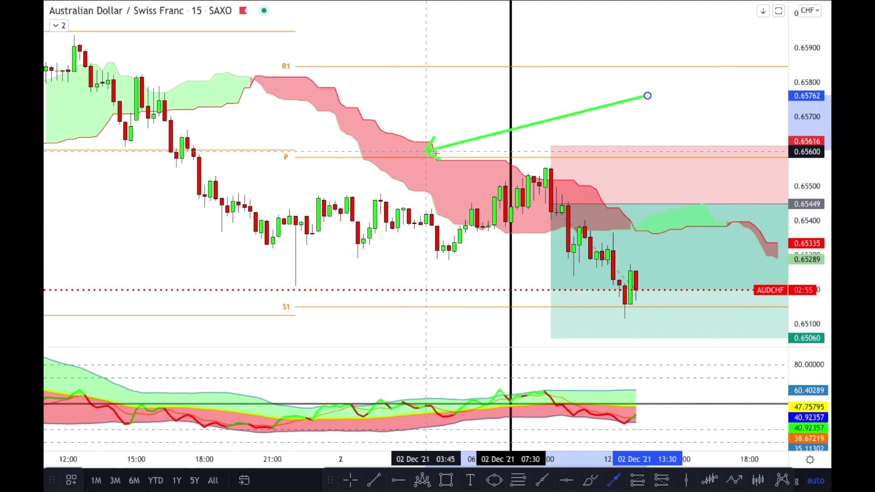
Point an arrow along the red cloud to the falling candles inside the AUD/CHF short position, and delete the arrow
{"action": "left_click_drag", "start_coordinate": [429, 144], "coordinate": [533, 237]}
{"action": "scroll", "coordinate": [533, 237], "scroll_direction": "right", "scroll_amount": 3}
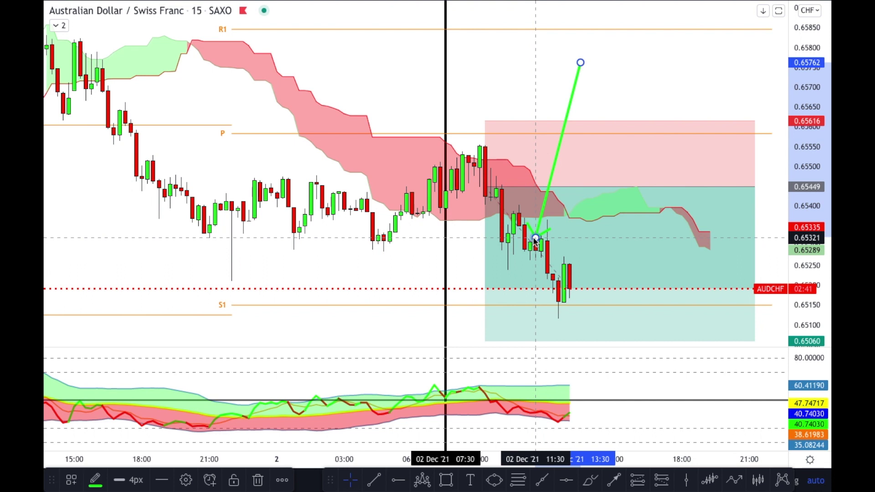
{"action": "key", "text": "Delete"}
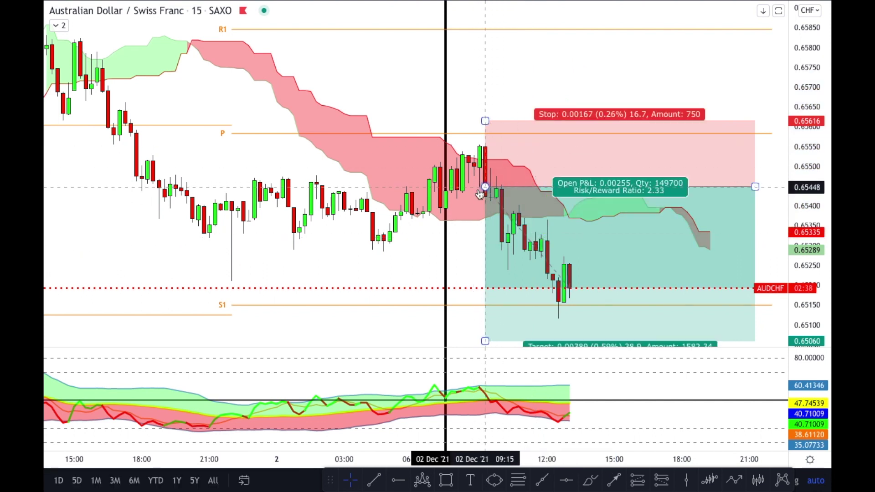
Examine the short position on the AUD/CHF chart and the long position on the EUR/NZD chart
{"action": "scroll", "coordinate": [482, 190], "scroll_direction": "down", "scroll_amount": 3}
{"action": "left_click", "coordinate": [524, 211]}
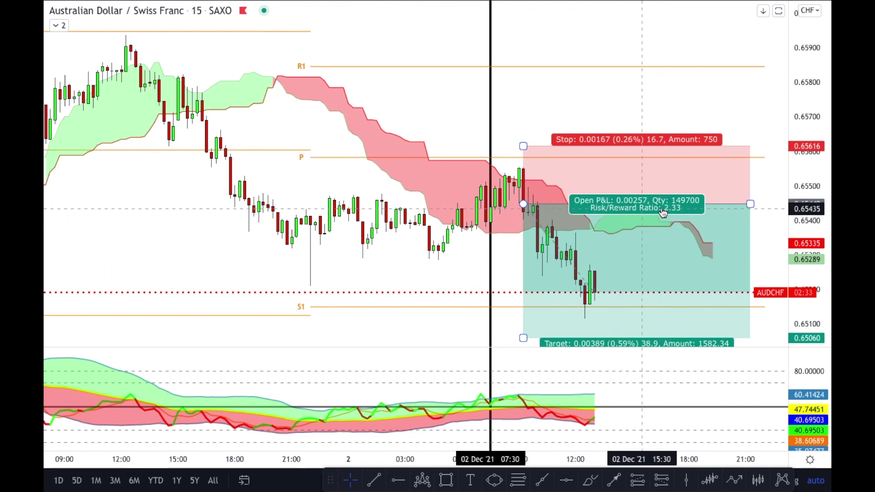
{"action": "left_click", "coordinate": [503, 191]}
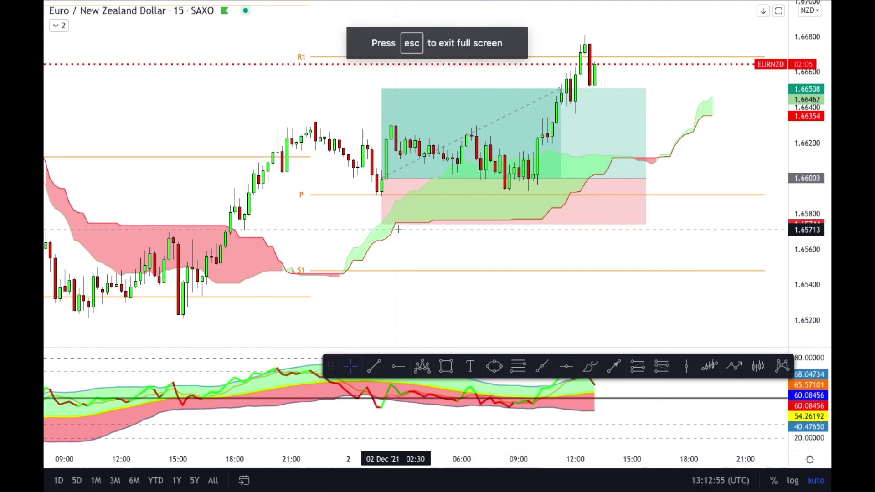
{"action": "left_click", "coordinate": [400, 226]}
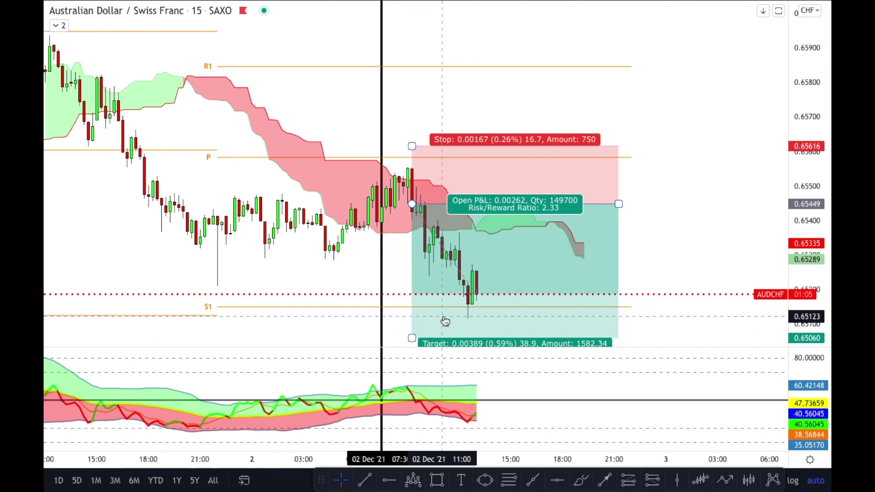
Move the AUD/CHF short position's profit target to 0.65103
{"action": "left_click_drag", "start_coordinate": [415, 337], "coordinate": [415, 316]}
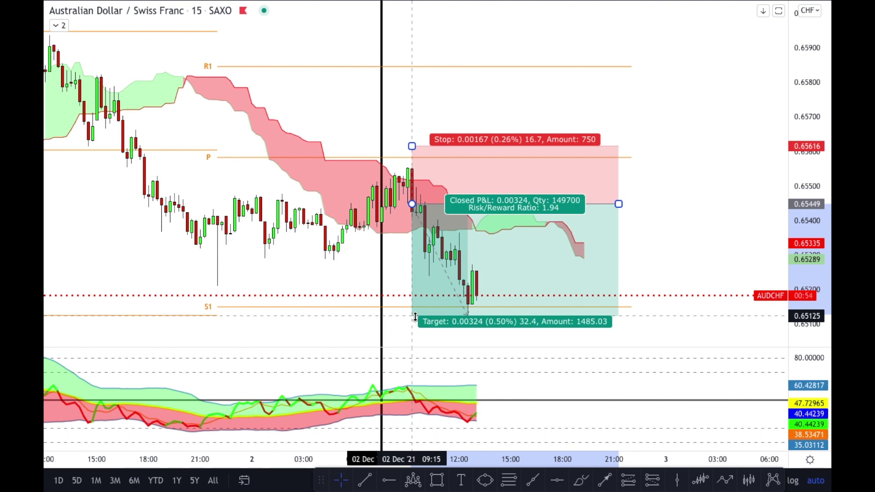
{"action": "left_click_drag", "start_coordinate": [415, 316], "coordinate": [414, 323]}
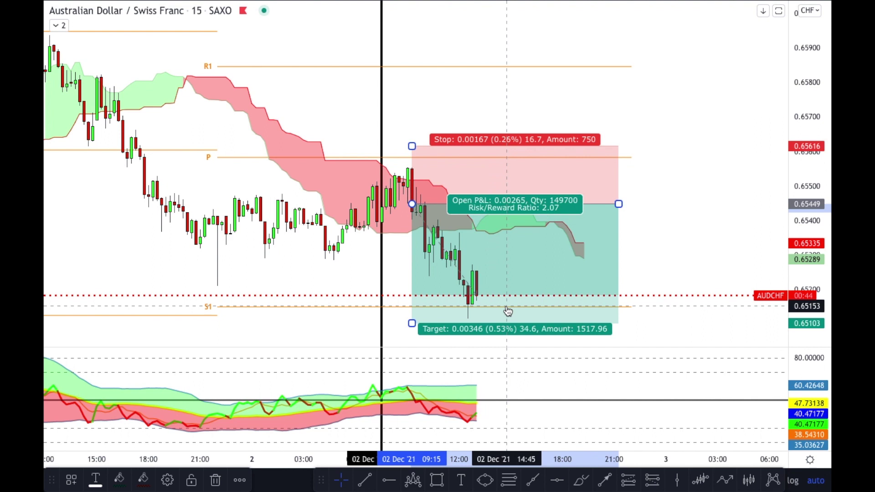
Start an arrow annotation above the AUD/CHF short position and one over the AUD/JPY short position
{"action": "left_click", "coordinate": [605, 483]}
{"action": "left_click", "coordinate": [550, 100]}
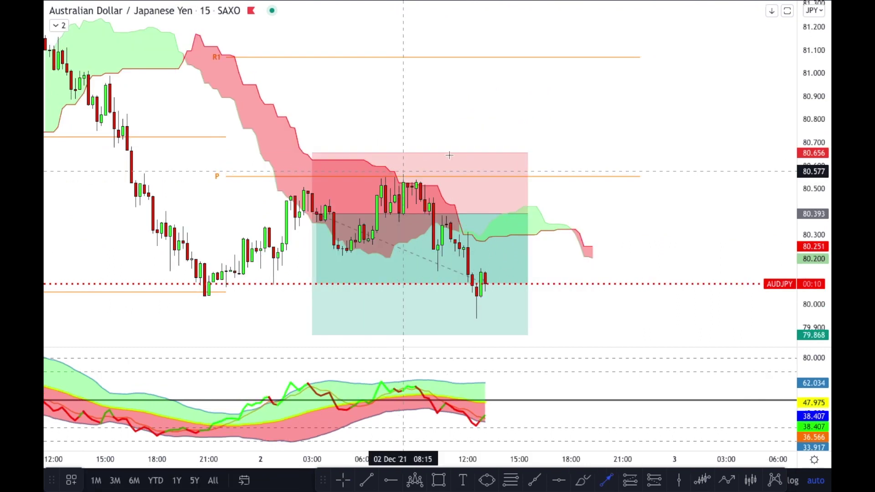
{"action": "left_click", "coordinate": [502, 131]}
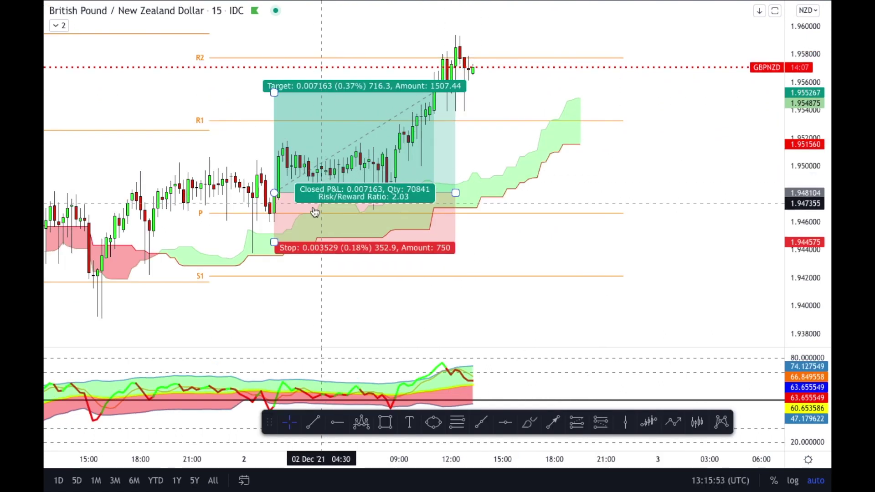
Move the floating drawing toolbar off the TDI pane and examine the GBP/NZD long position's entry and target
{"action": "left_click_drag", "start_coordinate": [270, 419], "coordinate": [270, 457]}
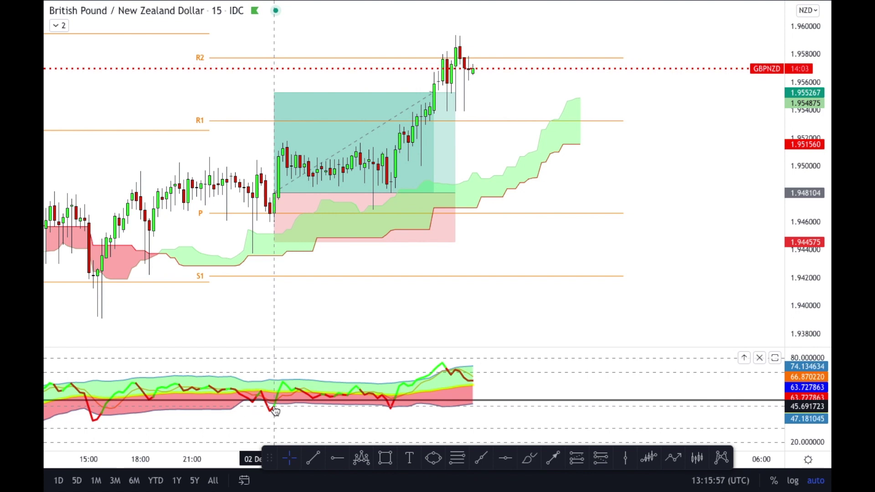
{"action": "mouse_move", "coordinate": [335, 243]}
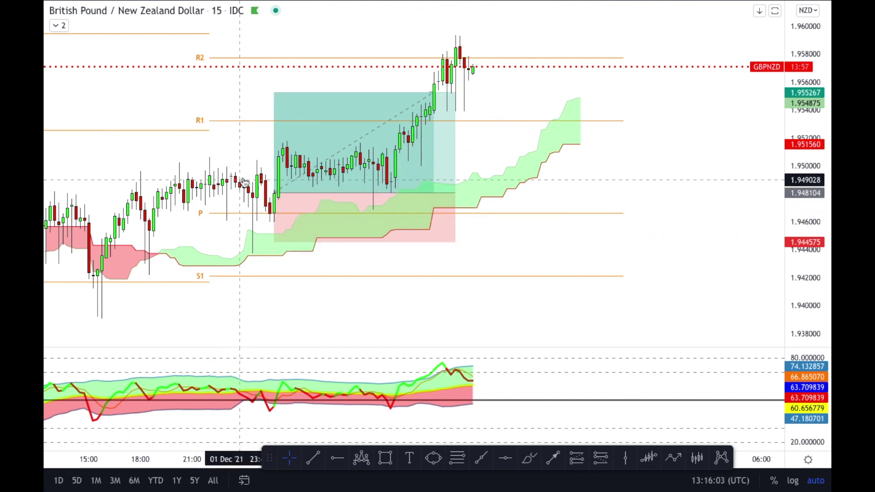
{"action": "mouse_move", "coordinate": [274, 192]}
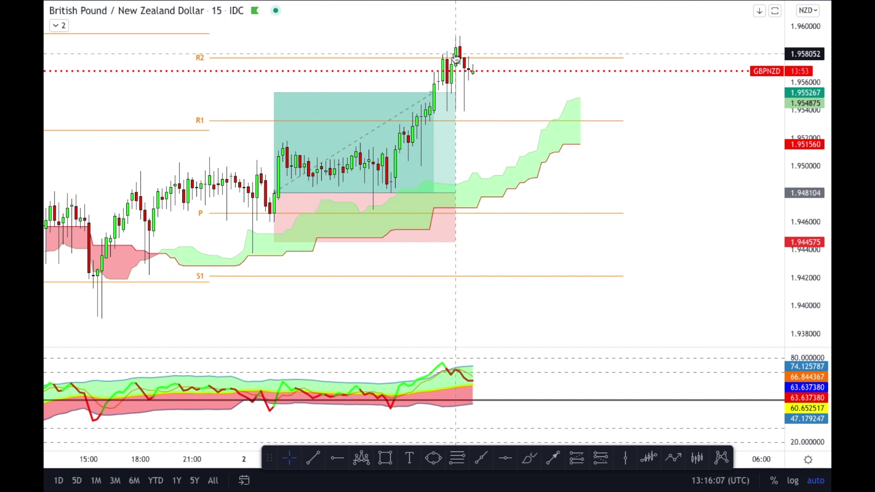
{"action": "mouse_move", "coordinate": [435, 94]}
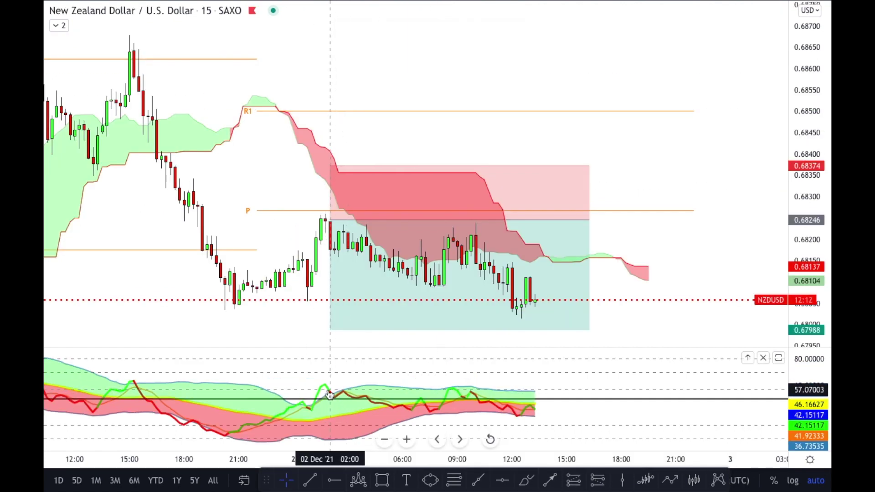
Move the NZD/USD short position's profit target to 0.68023
{"action": "mouse_move", "coordinate": [335, 226]}
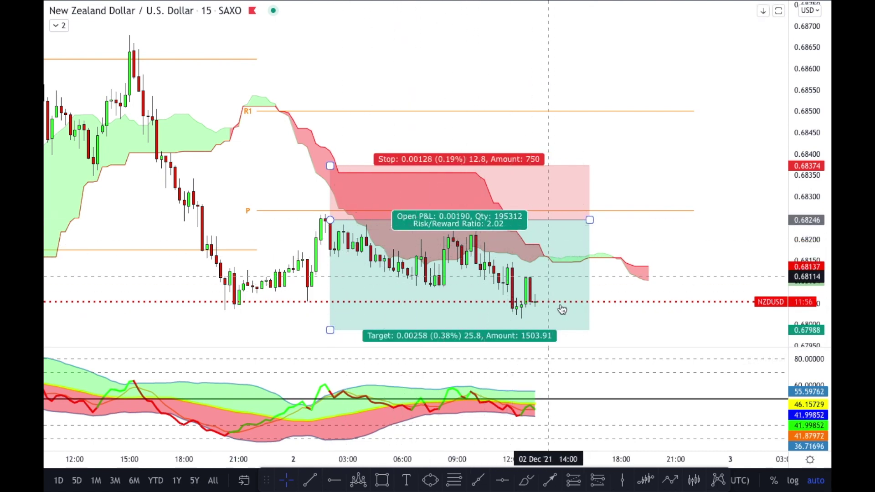
{"action": "left_click_drag", "start_coordinate": [334, 332], "coordinate": [333, 316]}
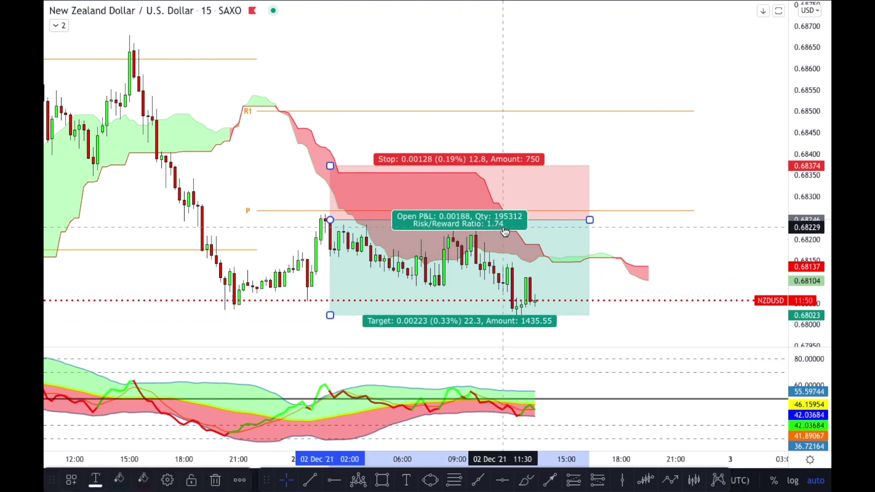
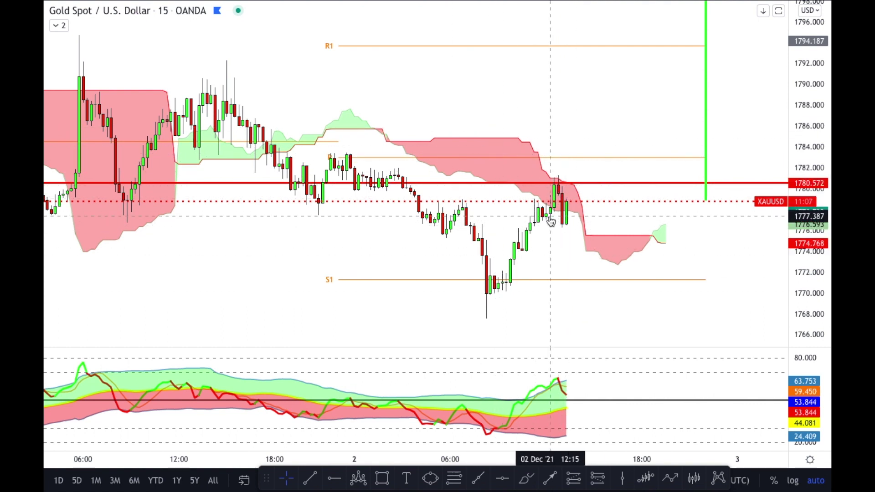
Look back through the Gold Spot / U.S. Dollar chart's history to the short position before 25 November
{"action": "scroll", "coordinate": [551, 228], "scroll_direction": "left", "scroll_amount": 10}
{"action": "scroll", "coordinate": [549, 216], "scroll_direction": "left", "scroll_amount": 15}
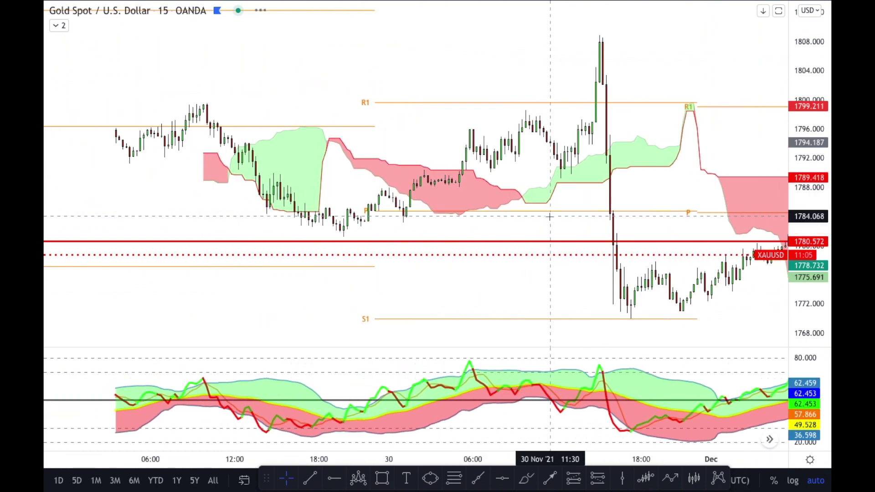
{"action": "scroll", "coordinate": [549, 217], "scroll_direction": "left", "scroll_amount": 20}
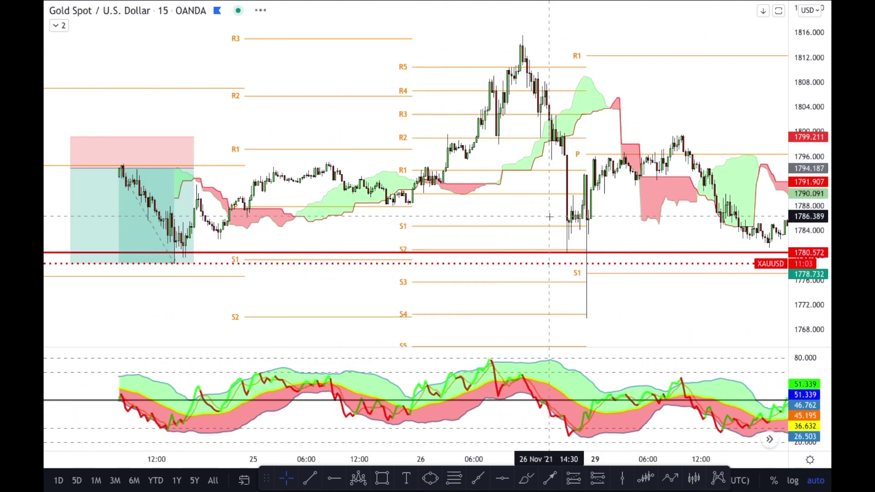
Move the Gold Spot / U.S. Dollar short position's stop loss to 1797.195
{"action": "scroll", "coordinate": [550, 217], "scroll_direction": "right", "scroll_amount": 5}
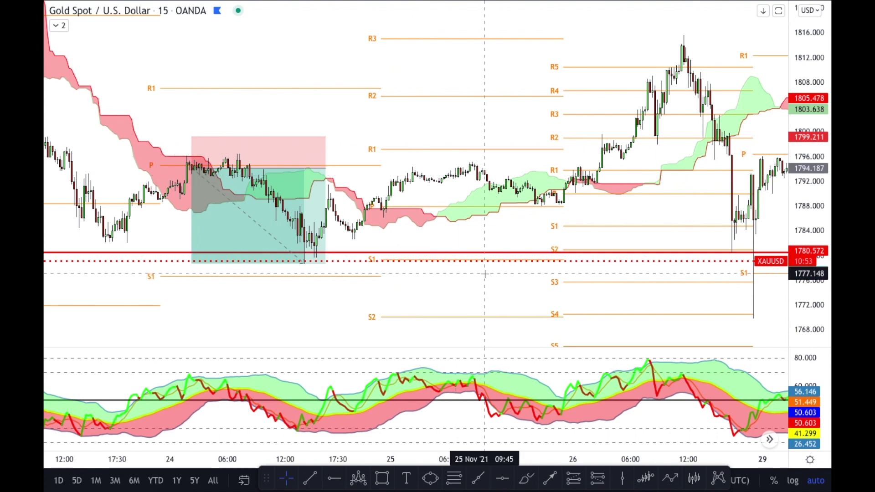
{"action": "scroll", "coordinate": [564, 177], "scroll_direction": "left", "scroll_amount": 10}
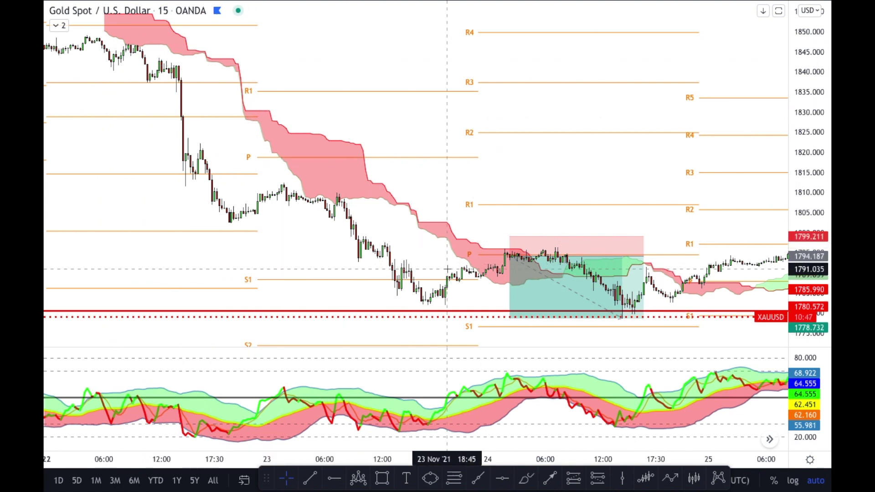
{"action": "scroll", "coordinate": [437, 255], "scroll_direction": "up", "scroll_amount": 3}
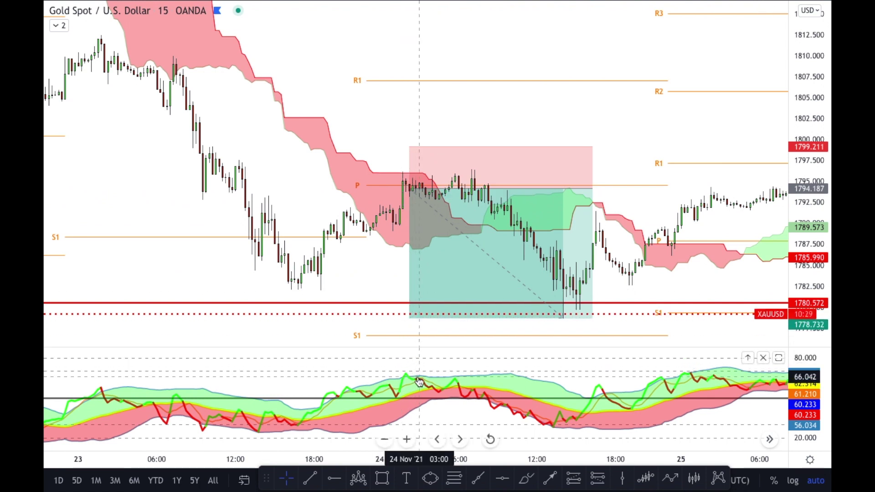
{"action": "mouse_move", "coordinate": [409, 147]}
{"action": "left_mouse_down"}
{"action": "mouse_move", "coordinate": [409, 175]}
{"action": "mouse_move", "coordinate": [410, 164]}
{"action": "left_mouse_up"}
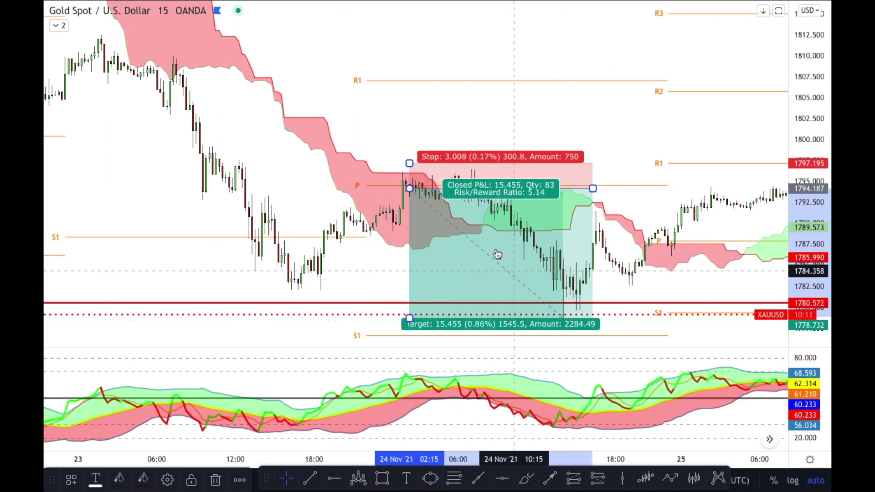
Examine the gold price trend and pivot levels surrounding the 24 November short position
{"action": "scroll", "coordinate": [501, 259], "scroll_direction": "down", "scroll_amount": 5}
{"action": "scroll", "coordinate": [485, 231], "scroll_direction": "down", "scroll_amount": 1}
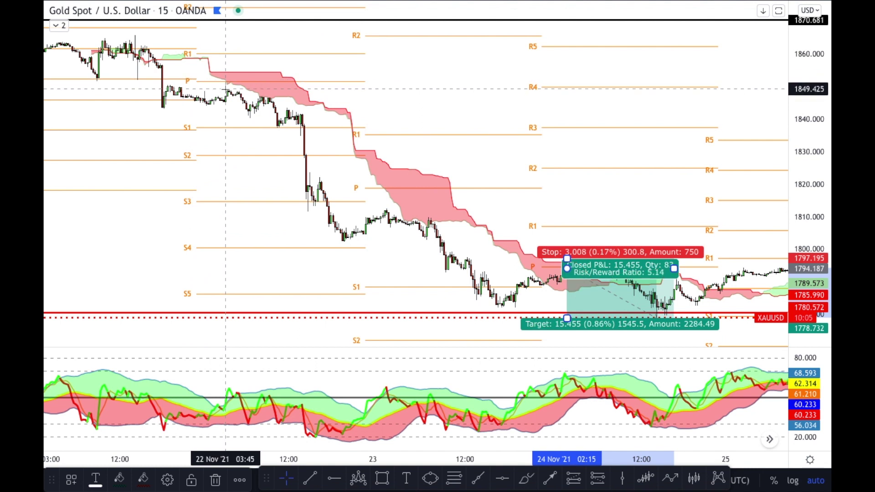
{"action": "scroll", "coordinate": [407, 150], "scroll_direction": "right", "scroll_amount": 5}
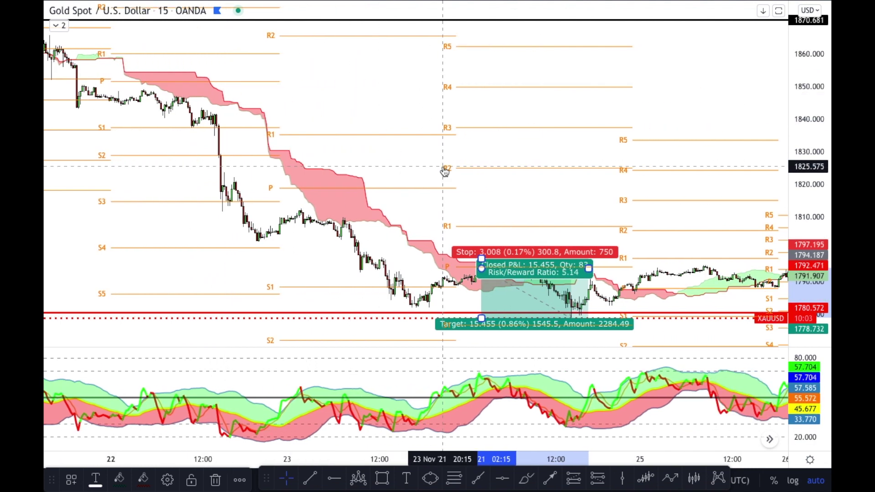
{"action": "scroll", "coordinate": [508, 274], "scroll_direction": "right", "scroll_amount": 6}
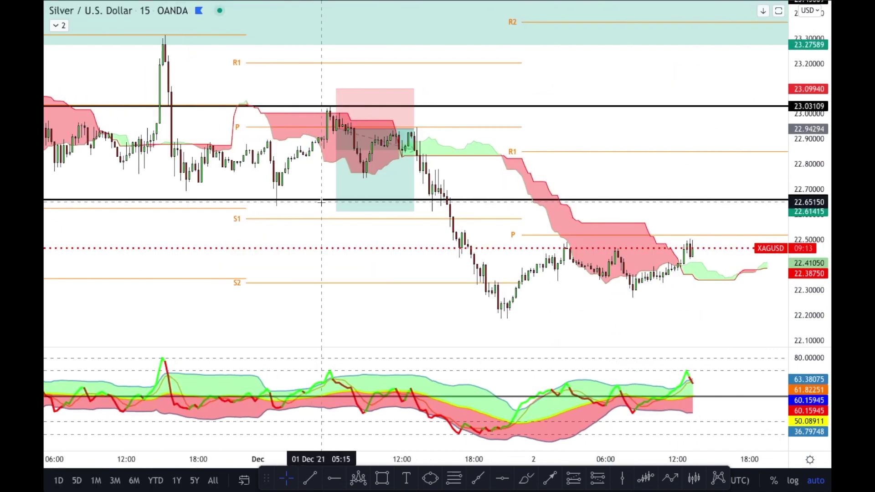
Examine the Silver / U.S. Dollar short position's entry on 1 December against the cloud and pivot line
{"action": "scroll", "coordinate": [321, 202], "scroll_direction": "up", "scroll_amount": 2}
{"action": "left_click_drag", "start_coordinate": [314, 136], "coordinate": [393, 144]}
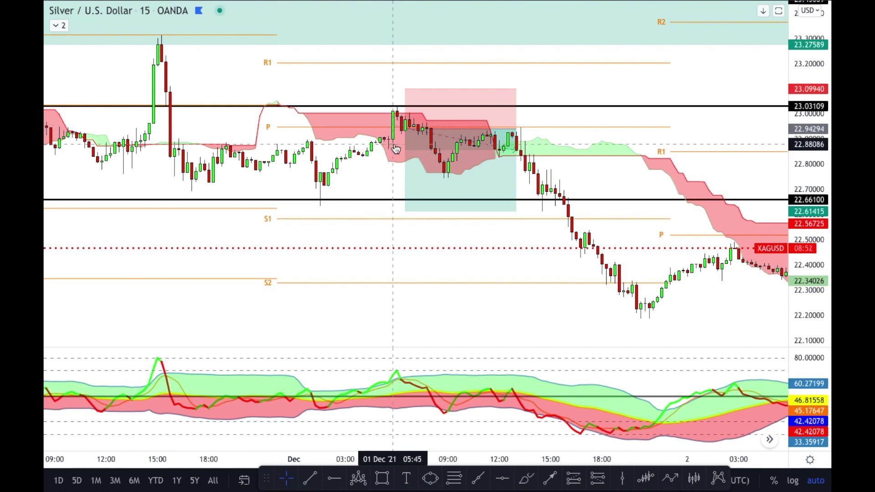
{"action": "left_click", "coordinate": [406, 113]}
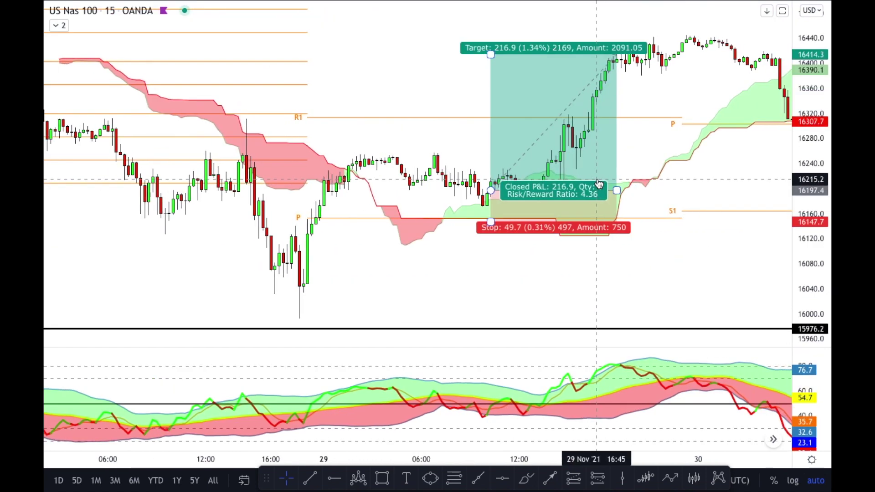
Move the US Nas 100 long position's profit target to 16297.6 and deselect the position
{"action": "scroll", "coordinate": [598, 183], "scroll_direction": "down", "scroll_amount": 3}
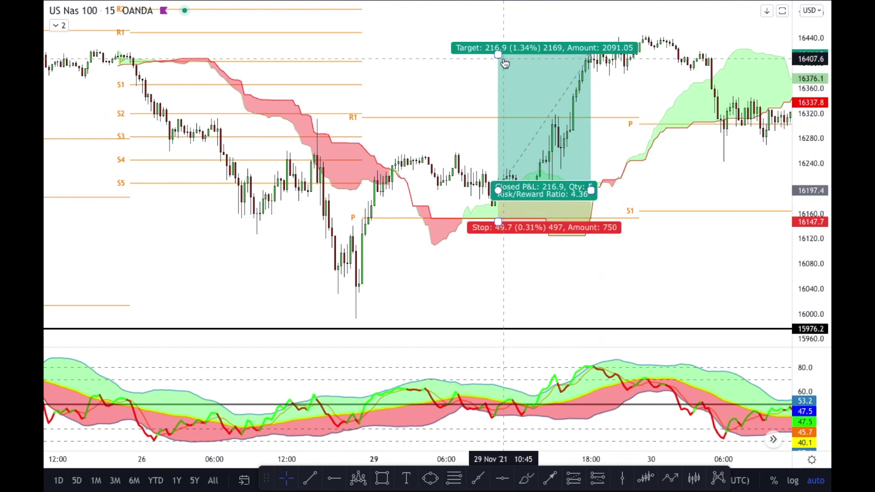
{"action": "left_click_drag", "start_coordinate": [499, 55], "coordinate": [500, 128]}
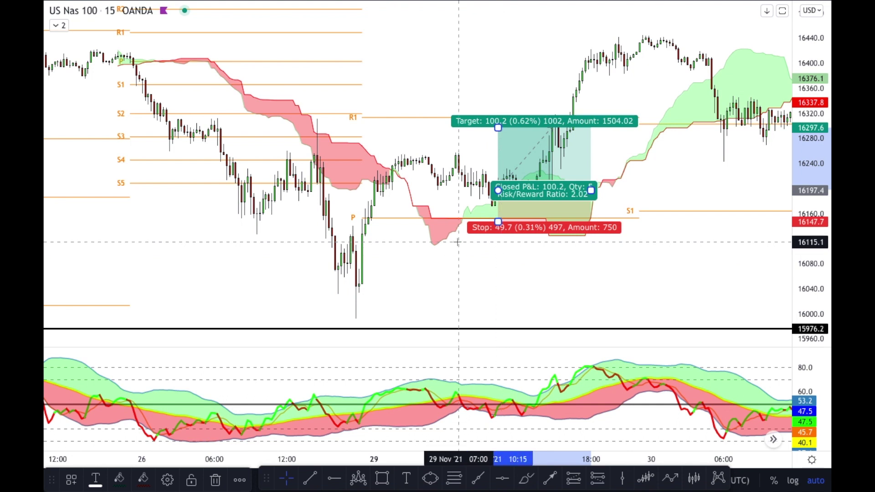
{"action": "left_click", "coordinate": [498, 270]}
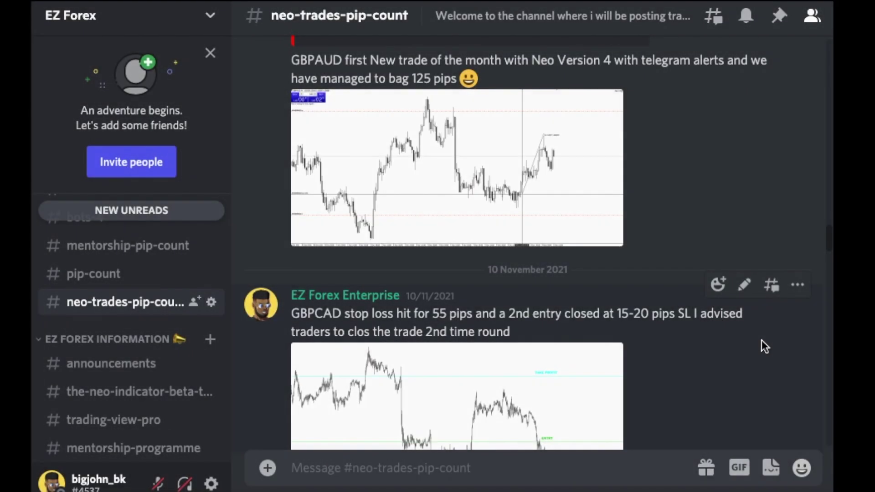
Read through the posted trade results in Discord's neo-trades-pip-count channel from 10 to 28 November 2021
{"action": "scroll", "coordinate": [763, 343], "scroll_direction": "down", "scroll_amount": 5}
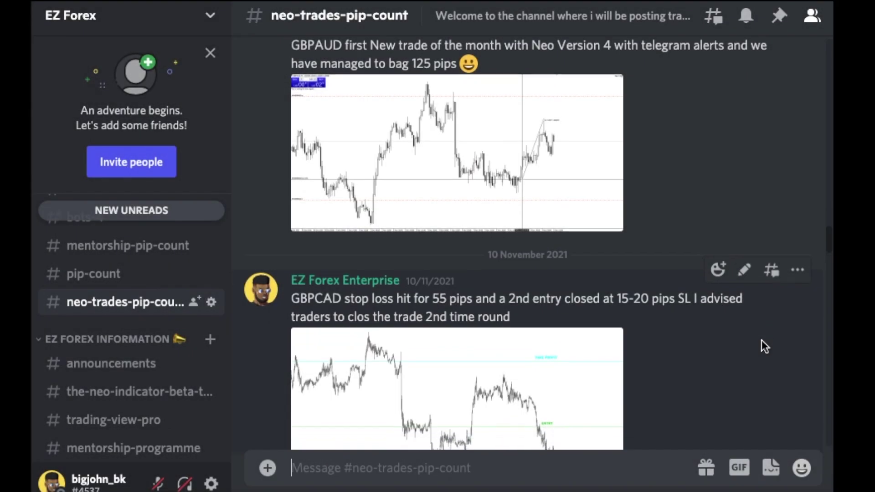
{"action": "scroll", "coordinate": [761, 340], "scroll_direction": "down", "scroll_amount": 5}
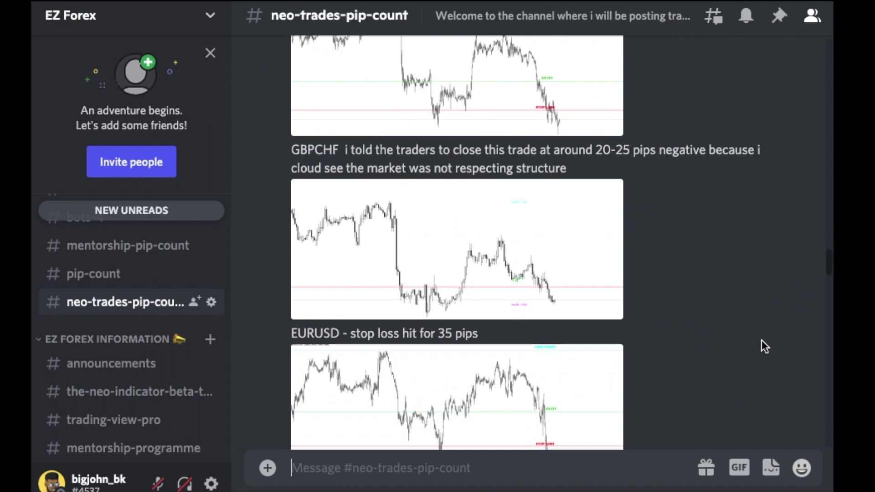
{"action": "scroll", "coordinate": [761, 347], "scroll_direction": "down", "scroll_amount": 10}
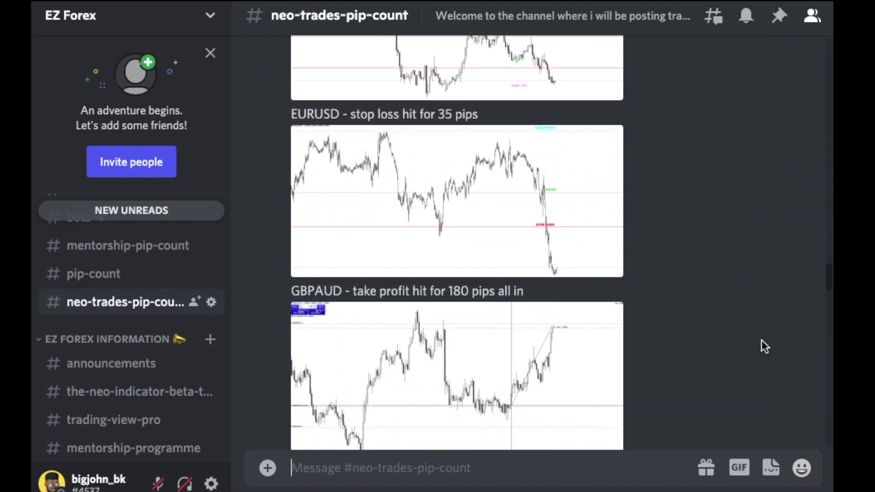
{"action": "scroll", "coordinate": [764, 344], "scroll_direction": "down", "scroll_amount": 10}
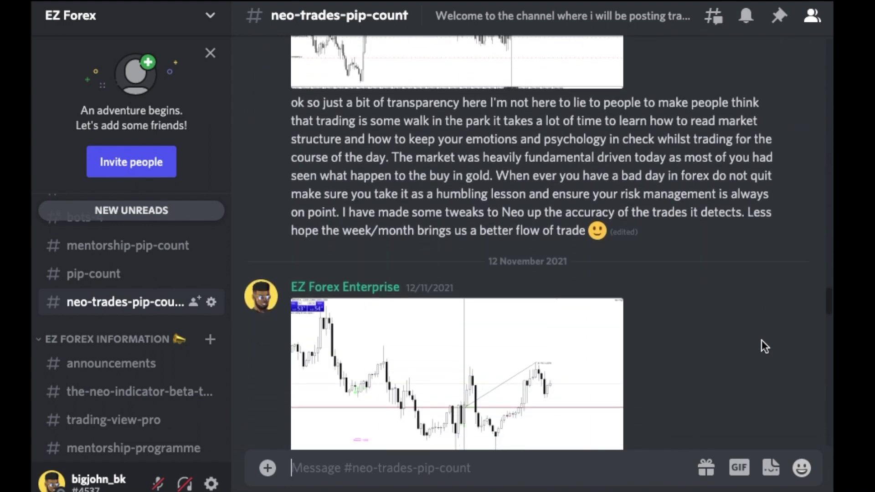
{"action": "scroll", "coordinate": [763, 346], "scroll_direction": "down", "scroll_amount": 9}
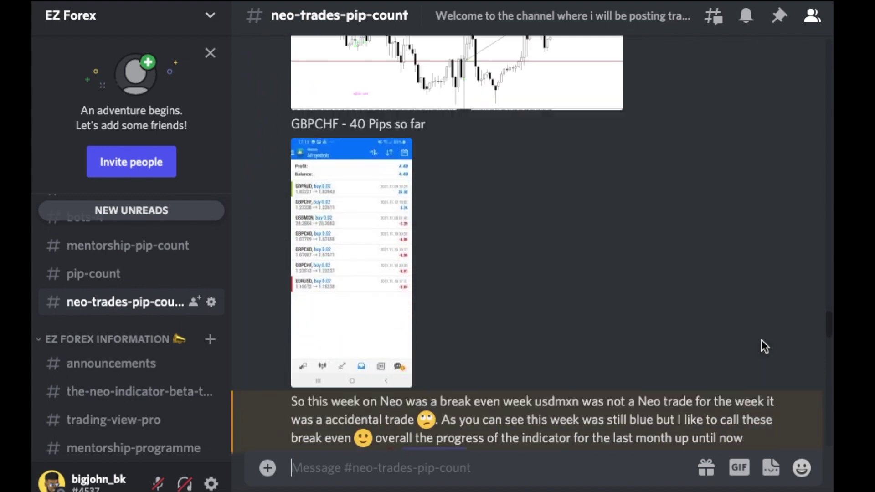
{"action": "scroll", "coordinate": [762, 340], "scroll_direction": "down", "scroll_amount": 11}
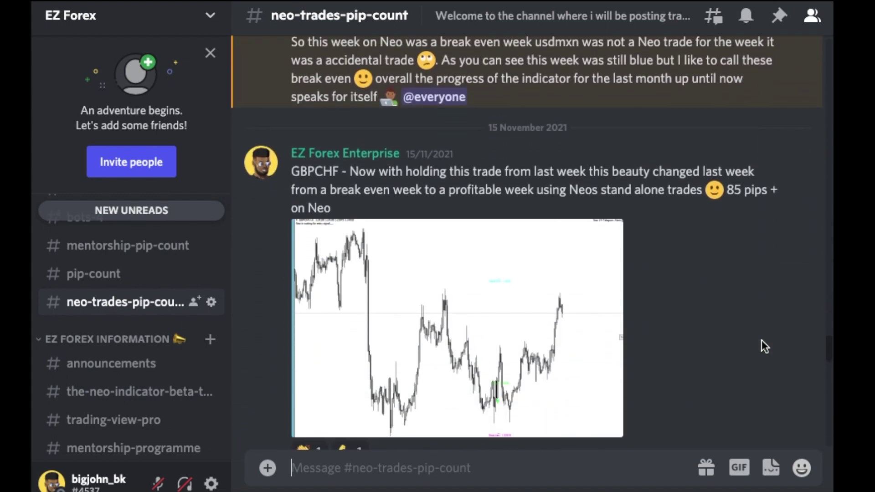
{"action": "scroll", "coordinate": [764, 346], "scroll_direction": "down", "scroll_amount": 9}
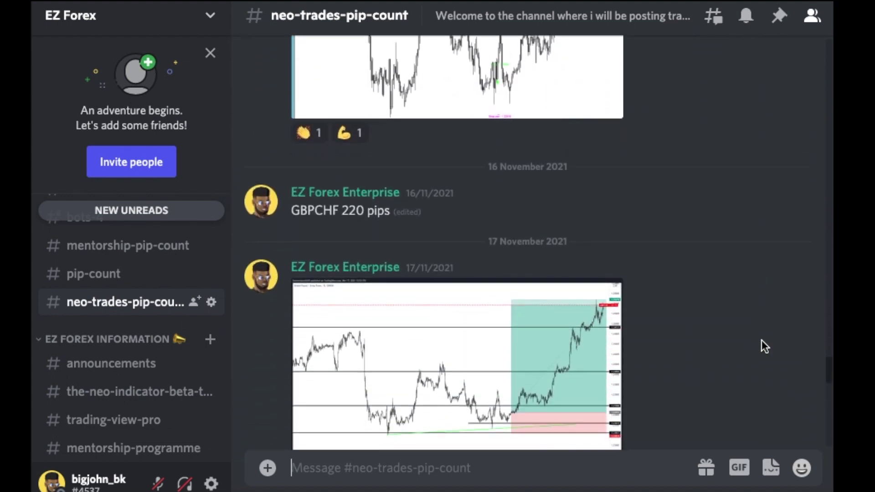
{"action": "scroll", "coordinate": [760, 341], "scroll_direction": "down", "scroll_amount": 10}
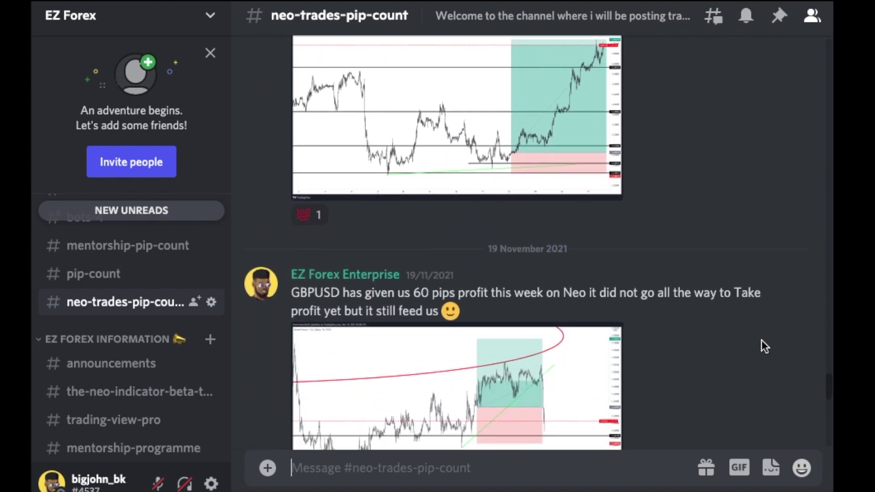
{"action": "scroll", "coordinate": [761, 340], "scroll_direction": "down", "scroll_amount": 11}
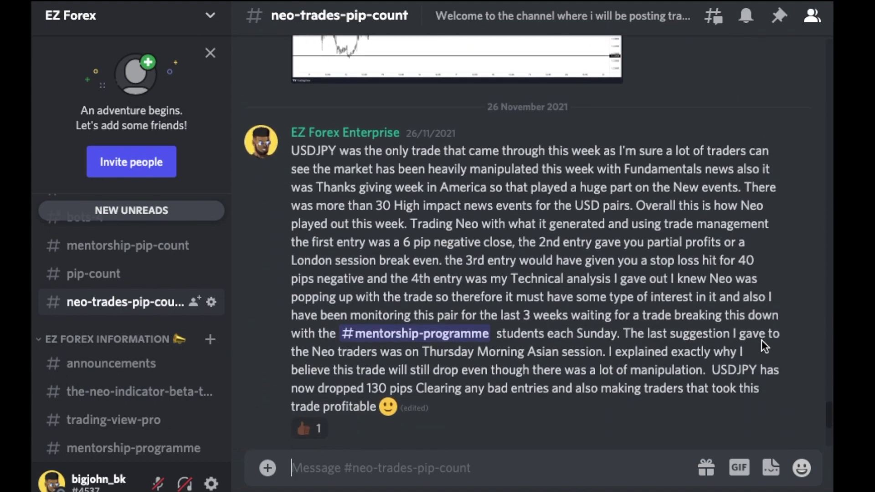
{"action": "scroll", "coordinate": [761, 340], "scroll_direction": "down", "scroll_amount": 2}
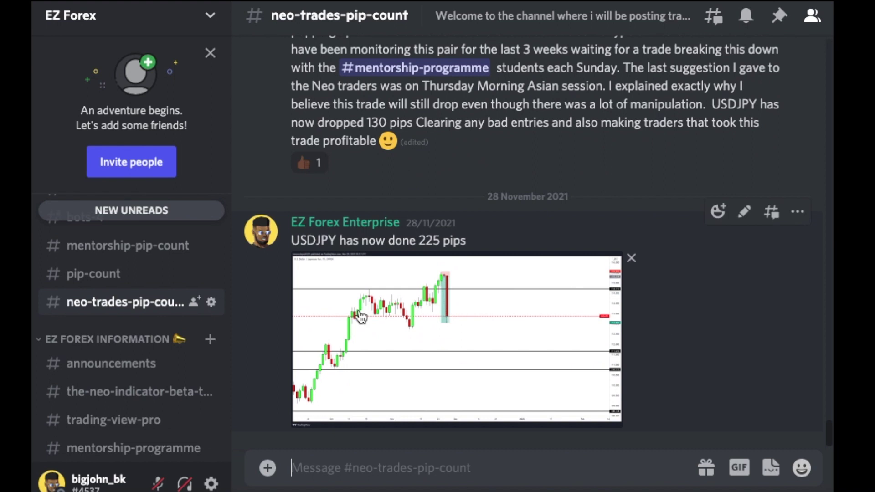
Open the mentorship-pip-count channel and read through its list of trade results up to 30 November 2021
{"action": "left_click", "coordinate": [144, 257]}
{"action": "scroll", "coordinate": [718, 263], "scroll_direction": "down", "scroll_amount": 7}
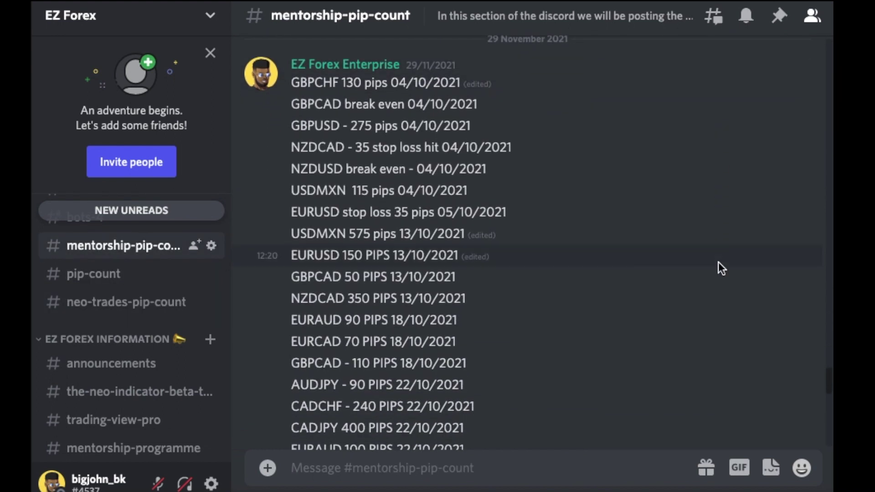
{"action": "scroll", "coordinate": [718, 262], "scroll_direction": "down", "scroll_amount": 5}
{"action": "scroll", "coordinate": [718, 264], "scroll_direction": "down", "scroll_amount": 5}
{"action": "scroll", "coordinate": [718, 260], "scroll_direction": "down", "scroll_amount": 8}
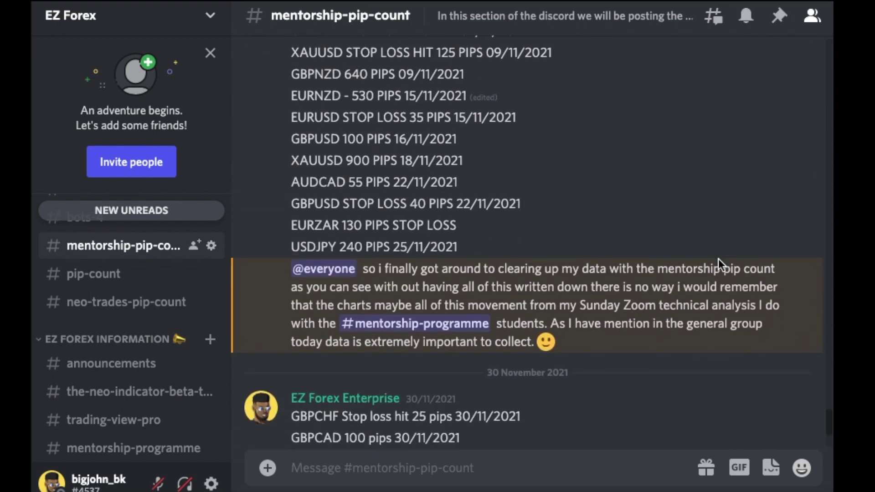